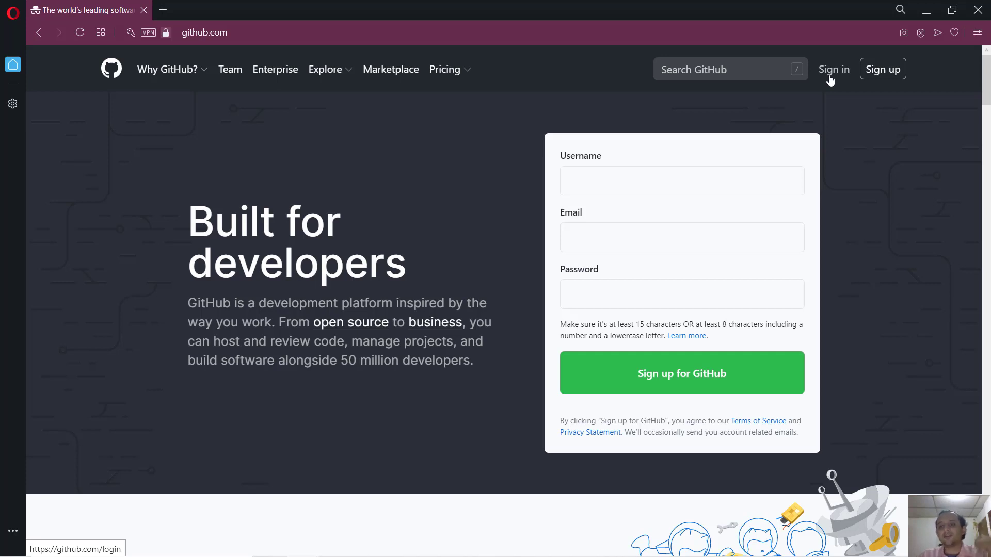
Step: Open GitHub's sign-up page, review the fields of the account creation form, and close that browser window
{"action": "left_click", "coordinate": [881, 69]}
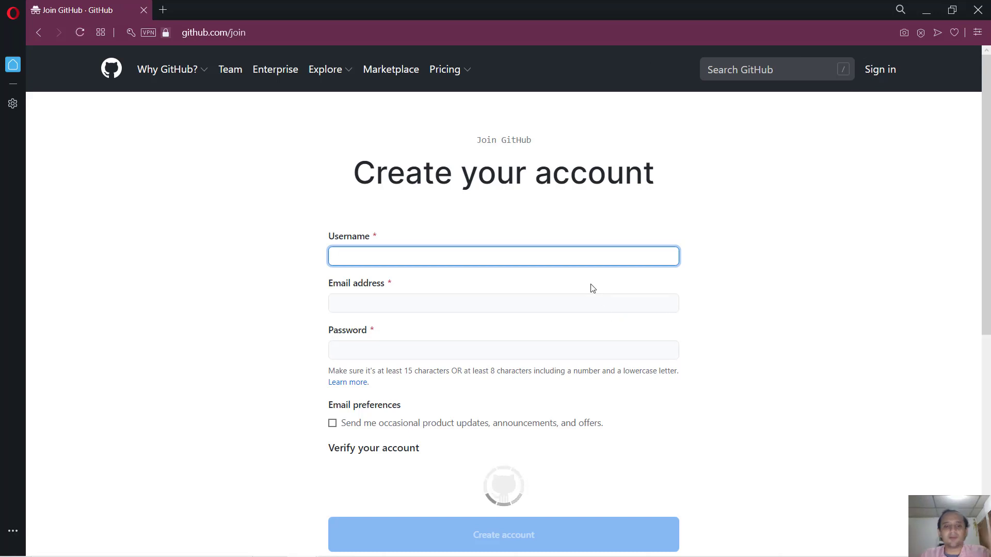
{"action": "scroll", "coordinate": [591, 287], "scroll_direction": "down", "scroll_amount": 1}
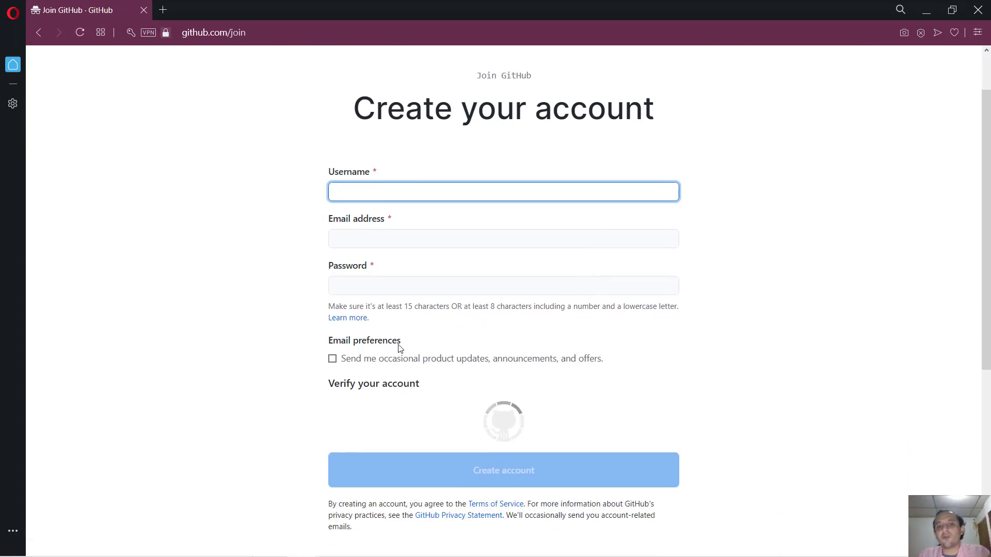
{"action": "scroll", "coordinate": [440, 367], "scroll_direction": "down", "scroll_amount": 7}
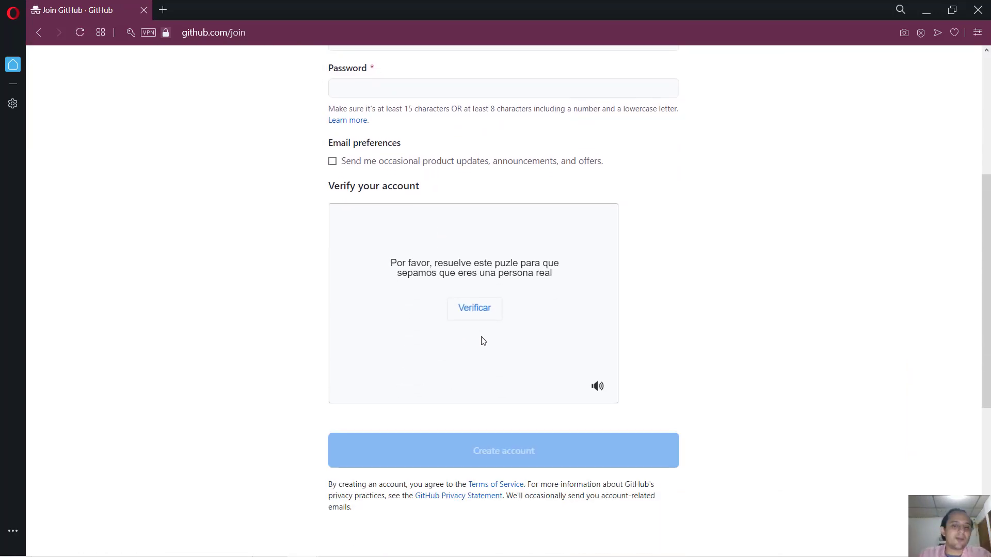
{"action": "scroll", "coordinate": [559, 271], "scroll_direction": "up", "scroll_amount": 7}
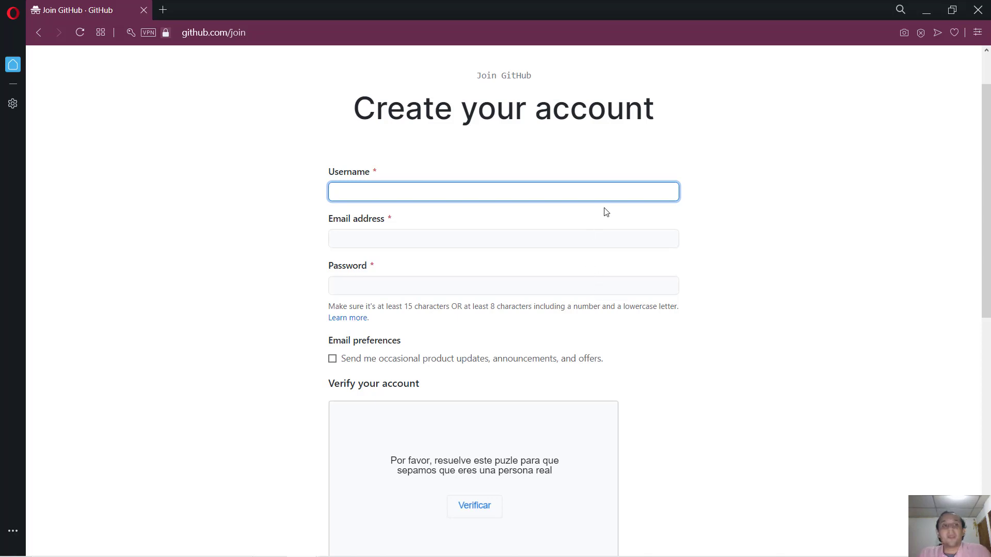
{"action": "left_click", "coordinate": [978, 10]}
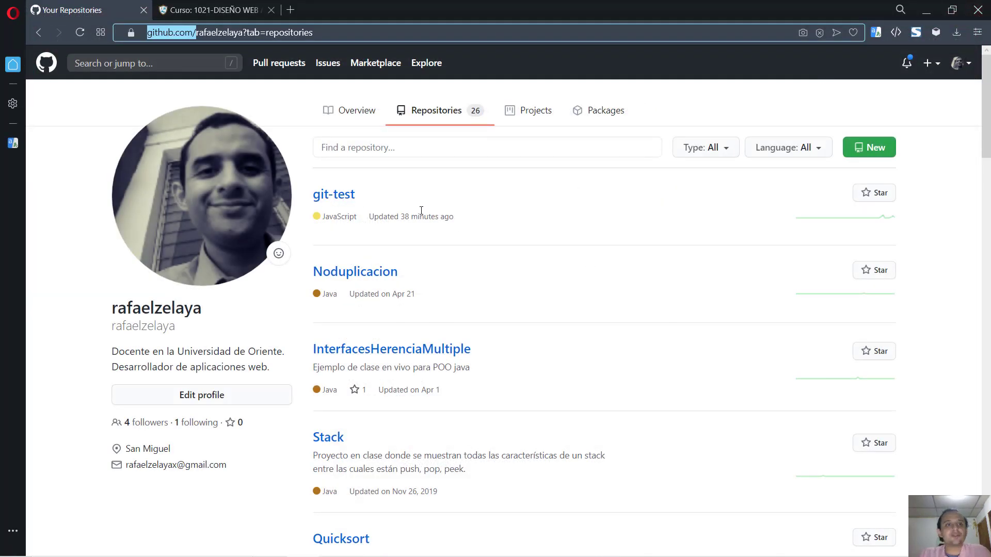
Step: Open the profile overview and look through the popular repositories, contribution graph and recent activity
{"action": "left_click", "coordinate": [355, 111]}
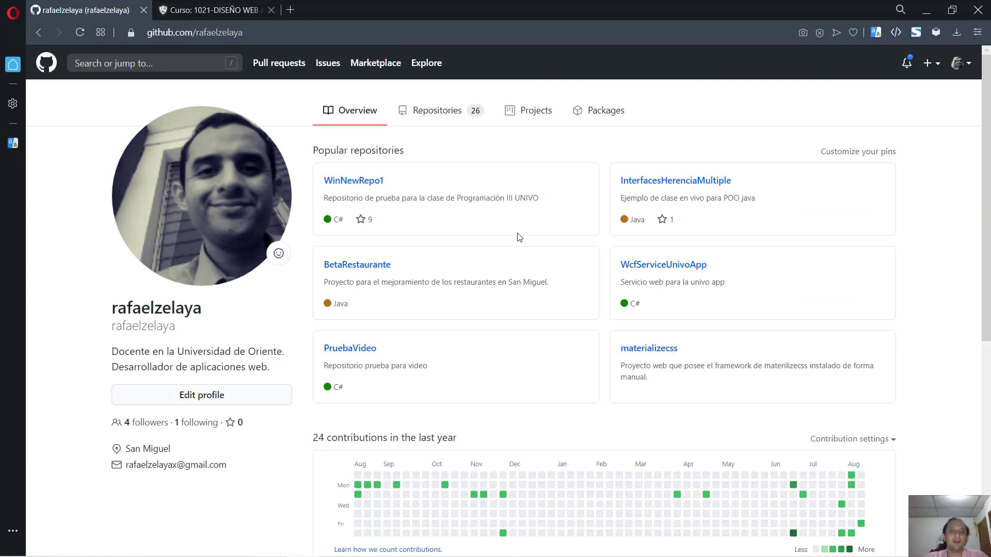
{"action": "scroll", "coordinate": [537, 268], "scroll_direction": "down", "scroll_amount": 3}
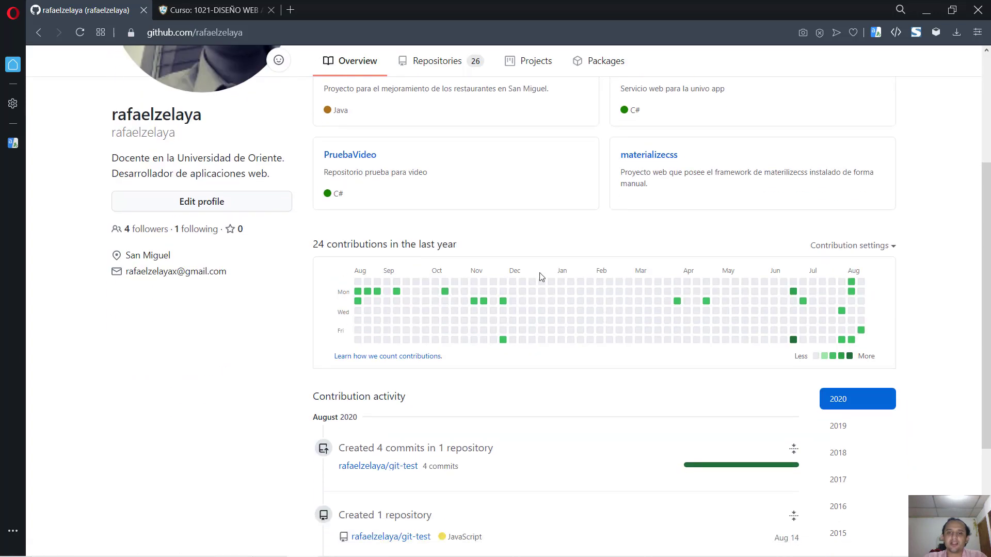
{"action": "scroll", "coordinate": [495, 354], "scroll_direction": "down", "scroll_amount": 4}
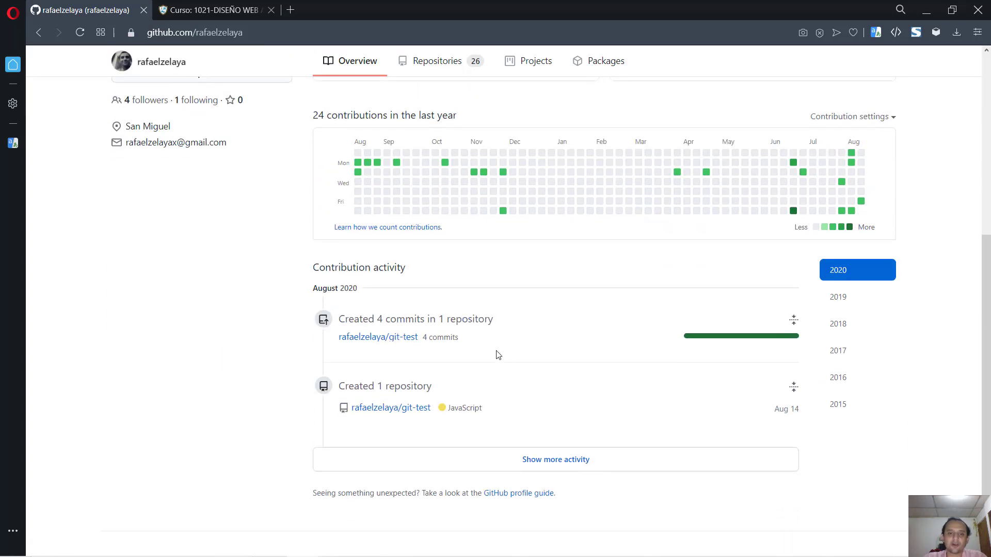
{"action": "scroll", "coordinate": [385, 296], "scroll_direction": "up", "scroll_amount": 6}
{"action": "scroll", "coordinate": [385, 295], "scroll_direction": "up", "scroll_amount": 1}
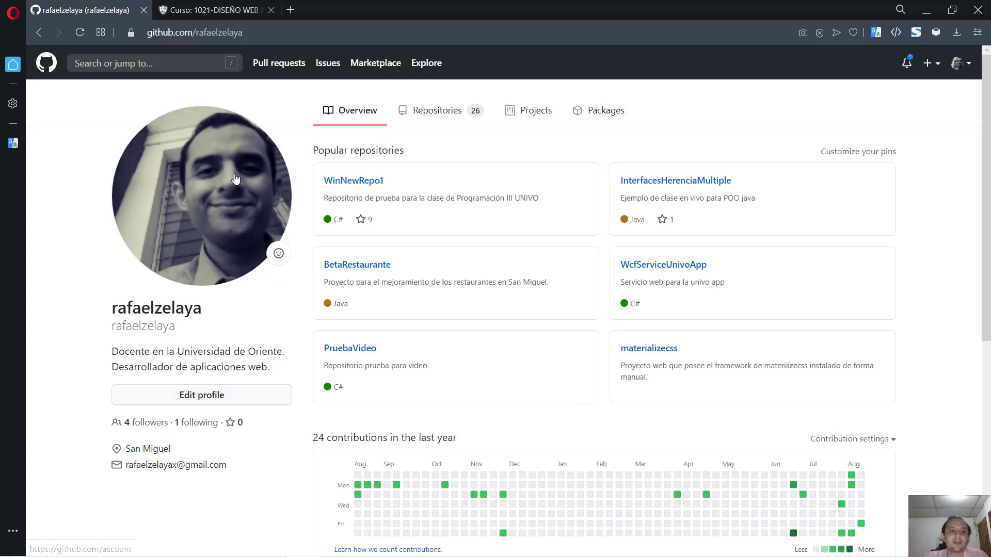
Step: Start a new repository from the repositories list and name it PruebaGit, checking the name on the PowerPoint slide
{"action": "left_click", "coordinate": [453, 114]}
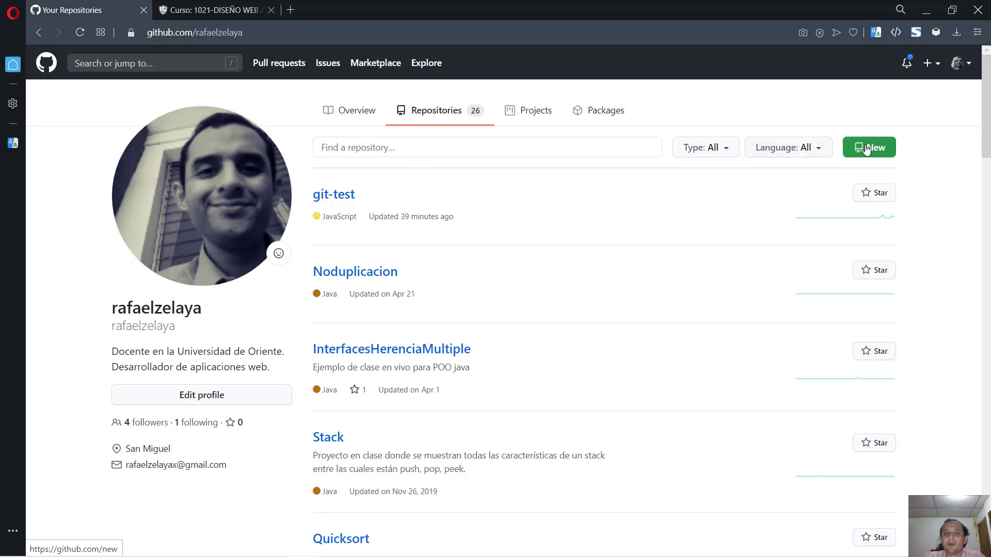
{"action": "key", "text": "alt+Tab"}
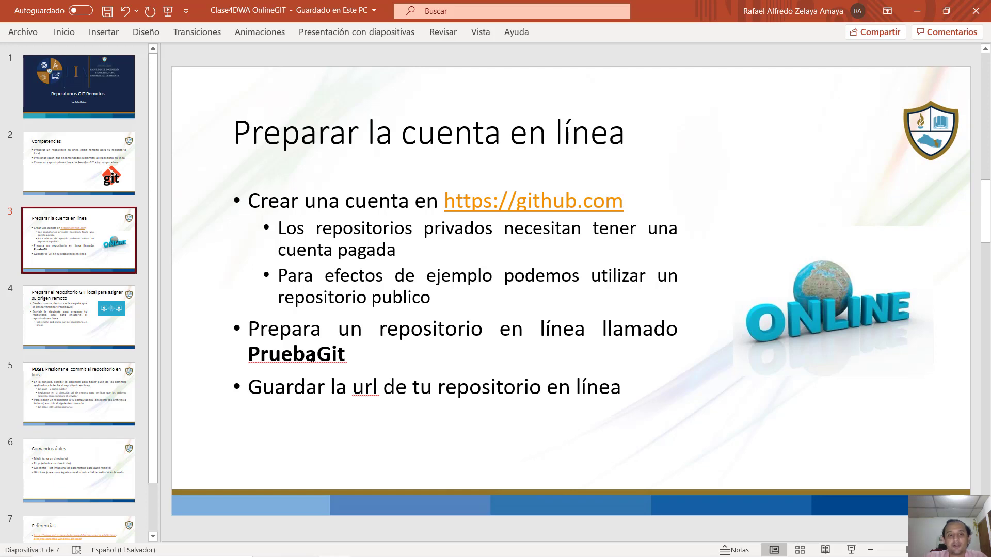
{"action": "double_click", "coordinate": [312, 356]}
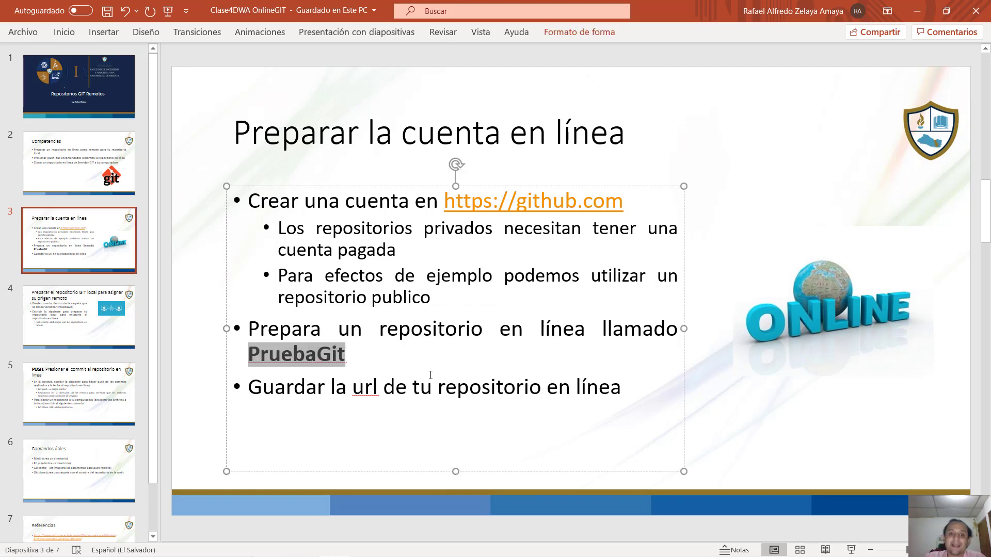
{"action": "key", "text": "alt+Tab"}
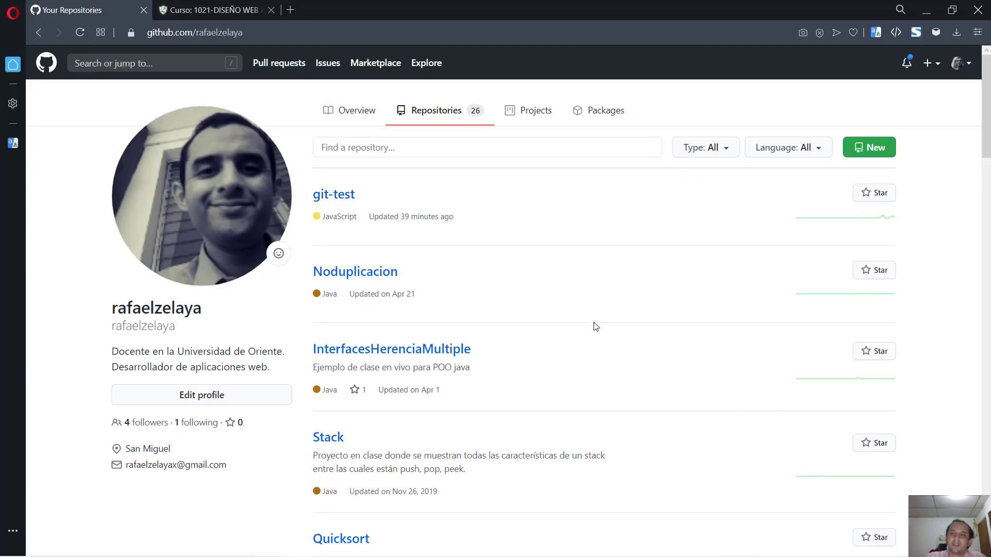
{"action": "left_click", "coordinate": [865, 159]}
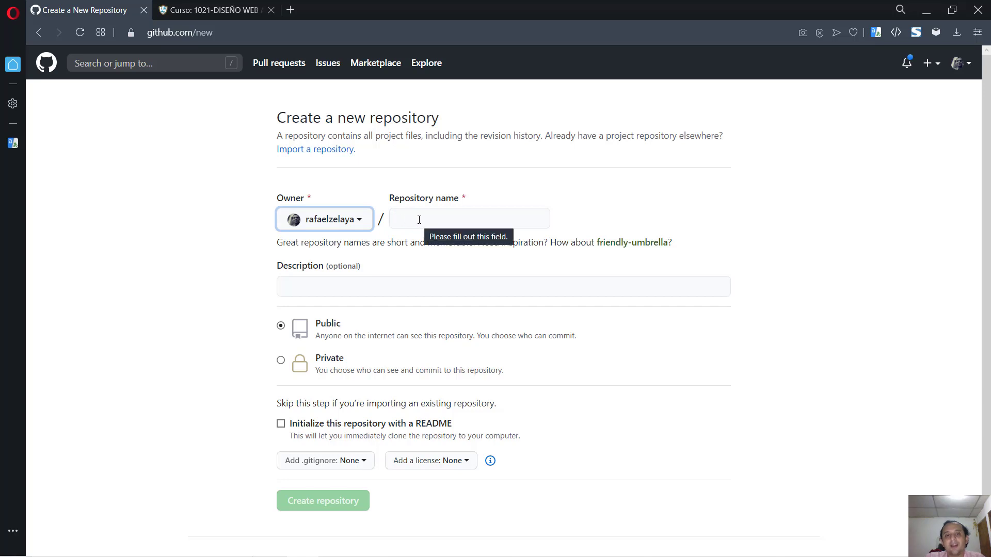
{"action": "left_click", "coordinate": [455, 220]}
{"action": "type", "text": "PruebaGit"}
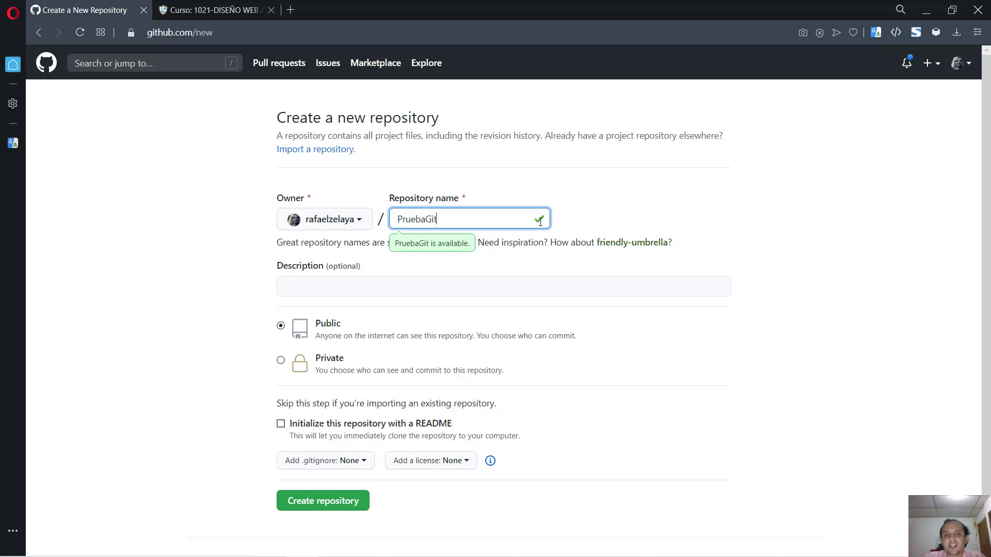
Step: Enter the description "Descripción del proyecto" and create the public repository without a README
{"action": "left_click", "coordinate": [372, 289]}
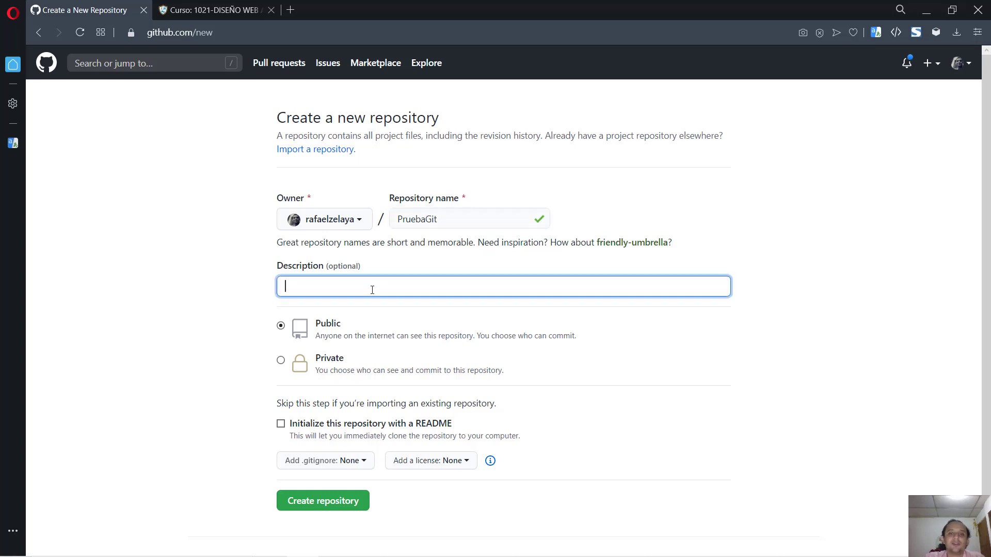
{"action": "type", "text": "Descirp"}
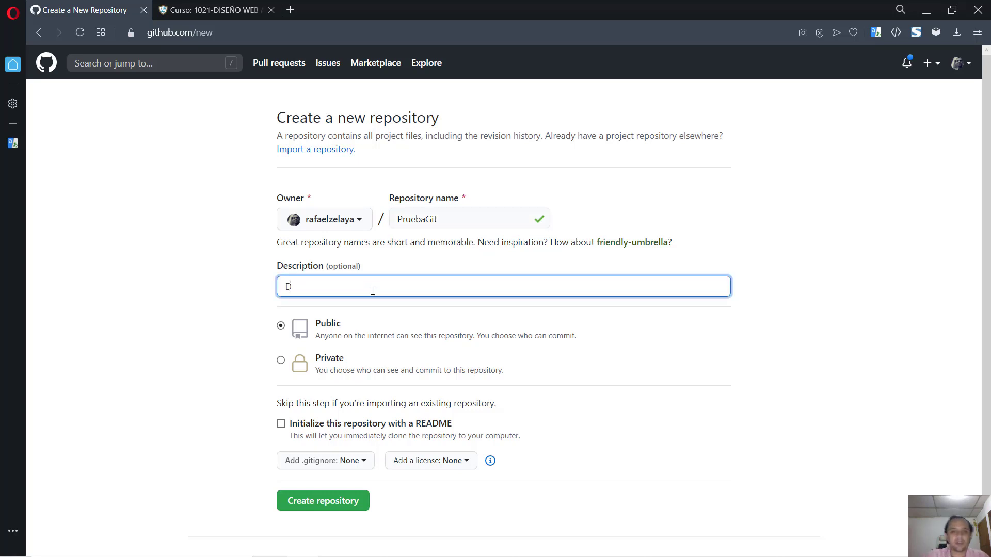
{"action": "key", "text": "BackSpace"}
{"action": "key", "text": "BackSpace"}
{"action": "key", "text": "BackSpace"}
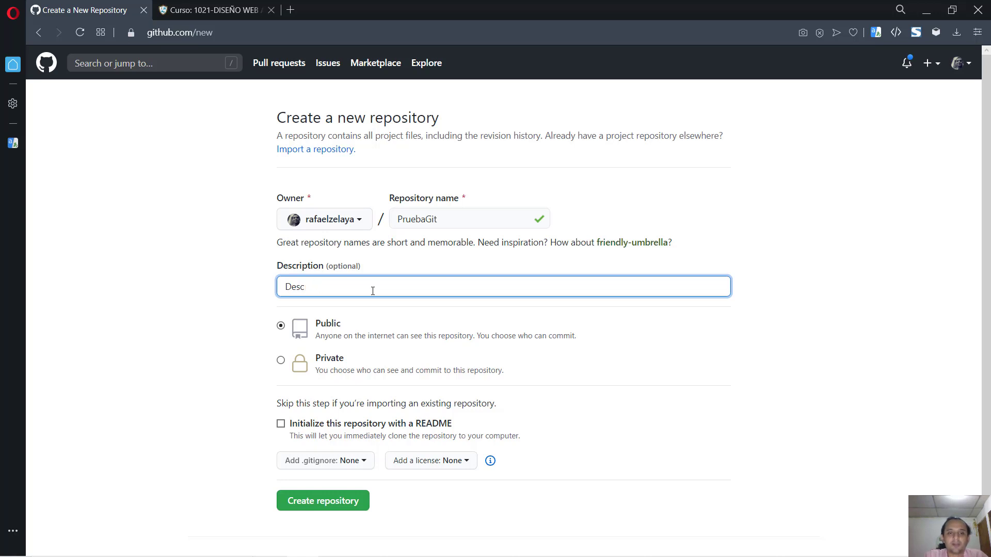
{"action": "type", "text": "ripción"}
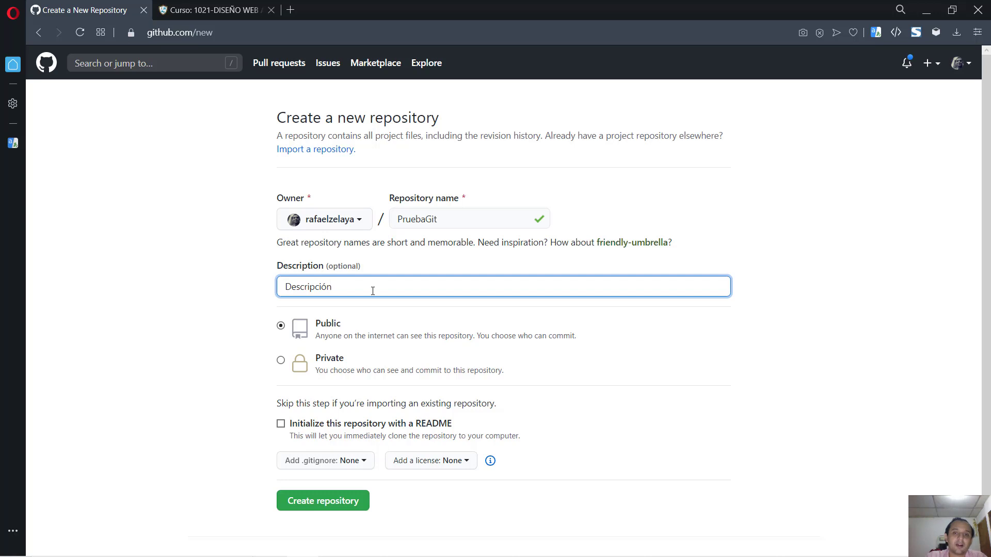
{"action": "type", "text": " del proyecto."}
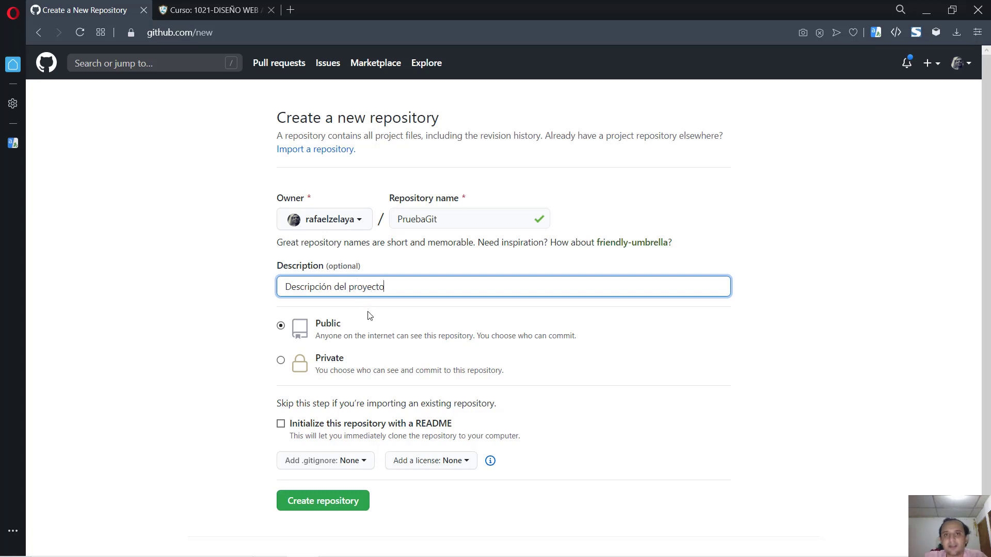
{"action": "scroll", "coordinate": [364, 330], "scroll_direction": "down", "scroll_amount": 2}
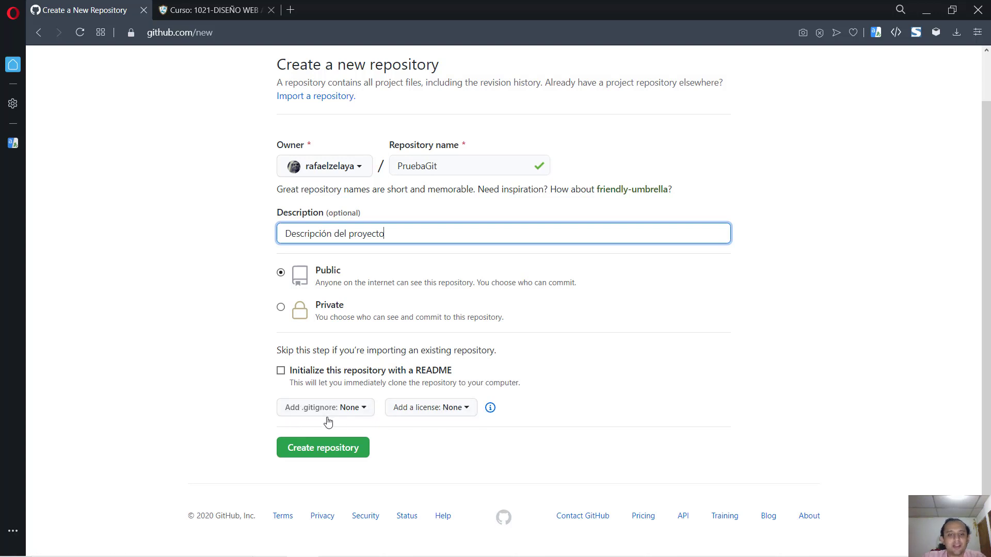
{"action": "left_click", "coordinate": [327, 453]}
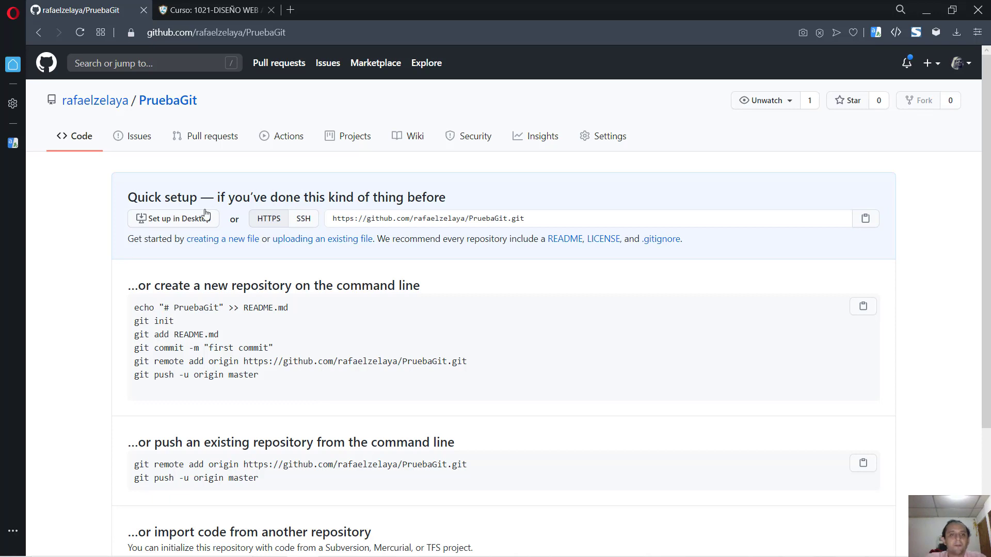
Step: Copy the HTTPS URL of the PruebaGit repository from its quick setup section
{"action": "mouse_move", "coordinate": [525, 220]}
{"action": "left_mouse_down"}
{"action": "mouse_move", "coordinate": [318, 223]}
{"action": "mouse_move", "coordinate": [529, 218]}
{"action": "mouse_move", "coordinate": [326, 223]}
{"action": "left_mouse_up"}
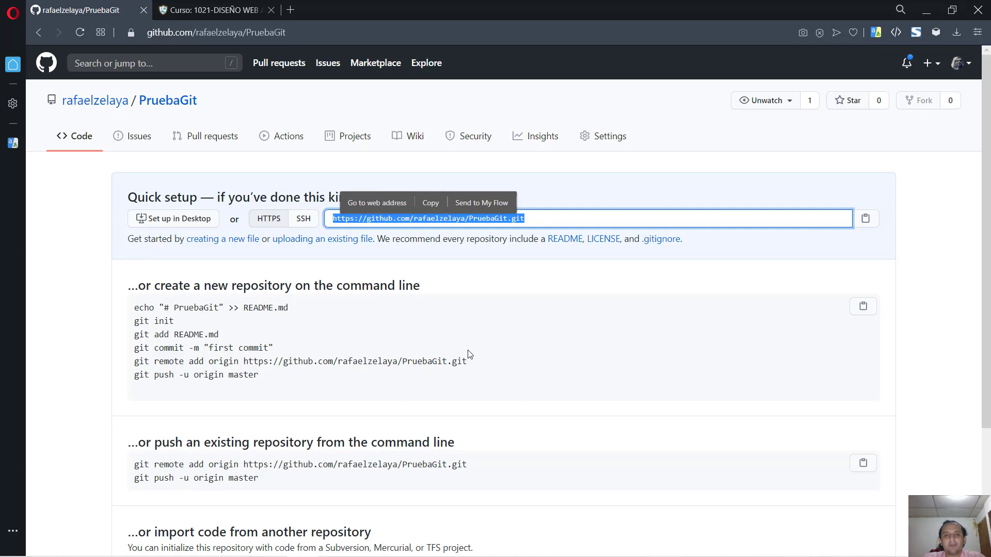
{"action": "left_click", "coordinate": [536, 225]}
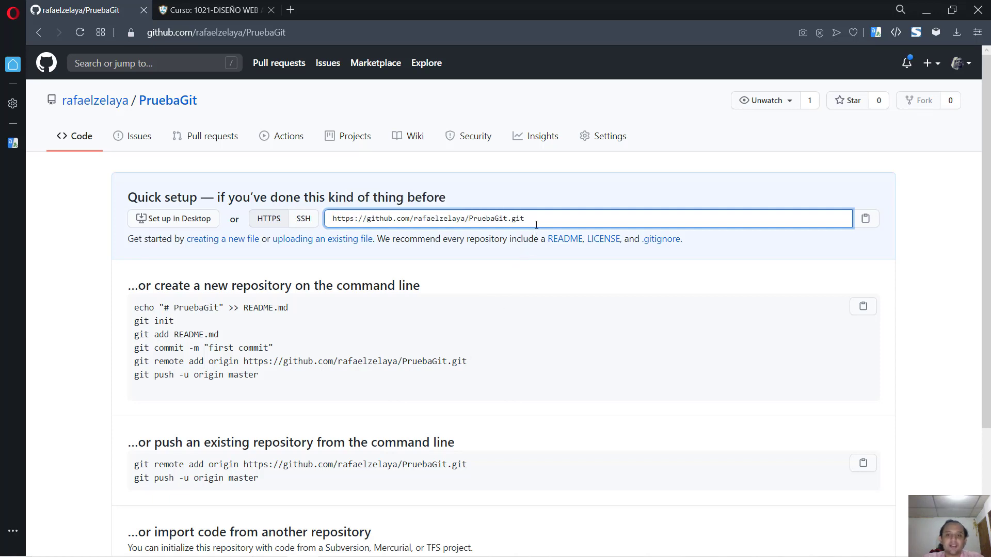
{"action": "left_click_drag", "start_coordinate": [536, 223], "coordinate": [334, 217]}
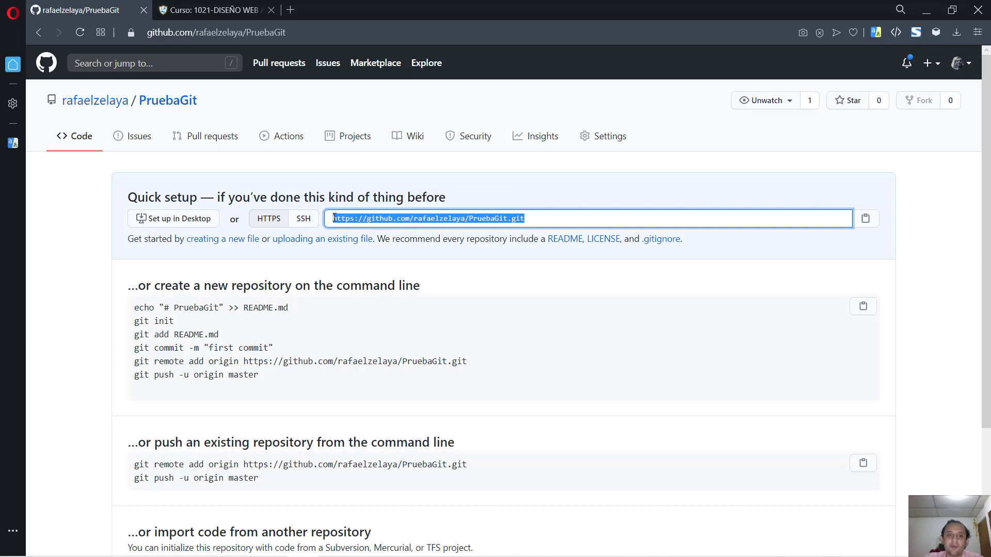
{"action": "right_click", "coordinate": [410, 219]}
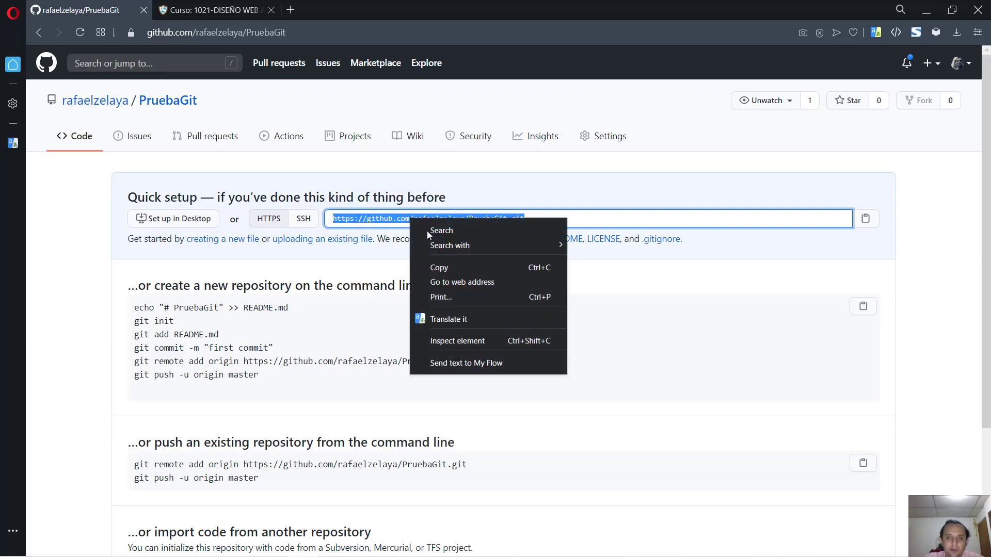
{"action": "left_click", "coordinate": [447, 267]}
Step: Read the instructions for assigning a remote origin on slide 4 in PowerPoint, and switch to the Command Prompt
{"action": "key", "text": "alt+Tab"}
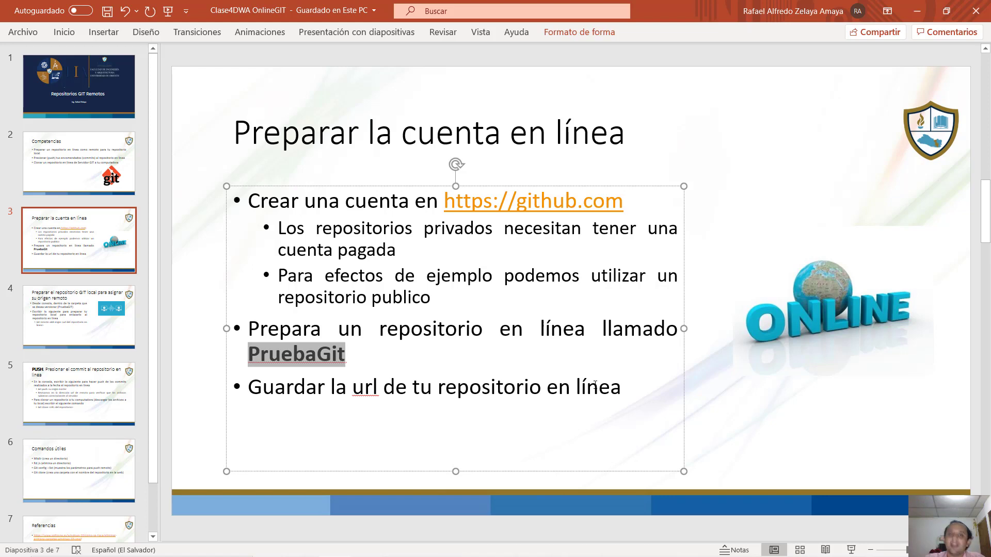
{"action": "left_click", "coordinate": [93, 312]}
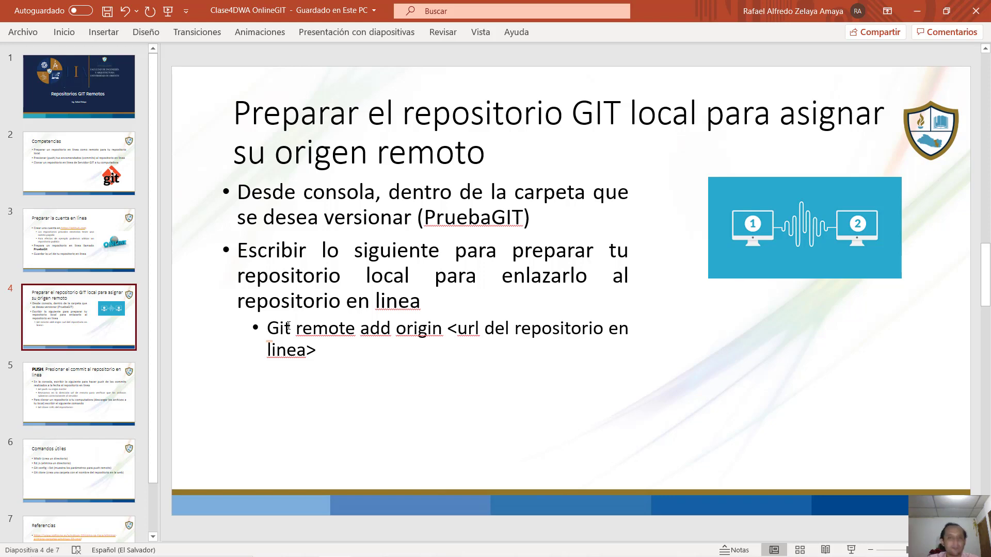
{"action": "key", "text": "alt+Tab"}
{"action": "key", "text": "alt+Tab"}
{"action": "key", "text": "alt+Tab"}
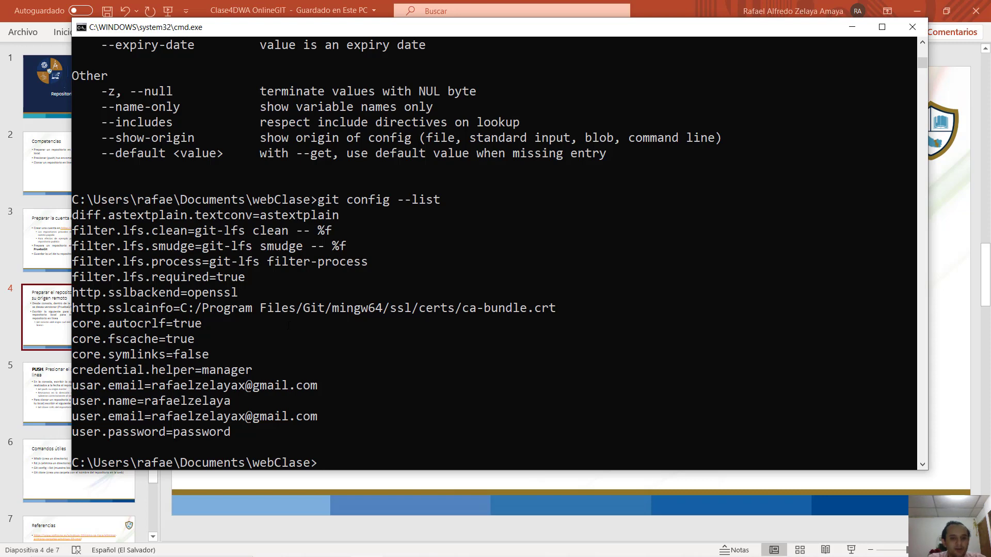
Step: Change into the PruebaGit folder inside webClase and list its contents with dir
{"action": "type", "text": "dir"}
{"action": "key", "text": "Return"}
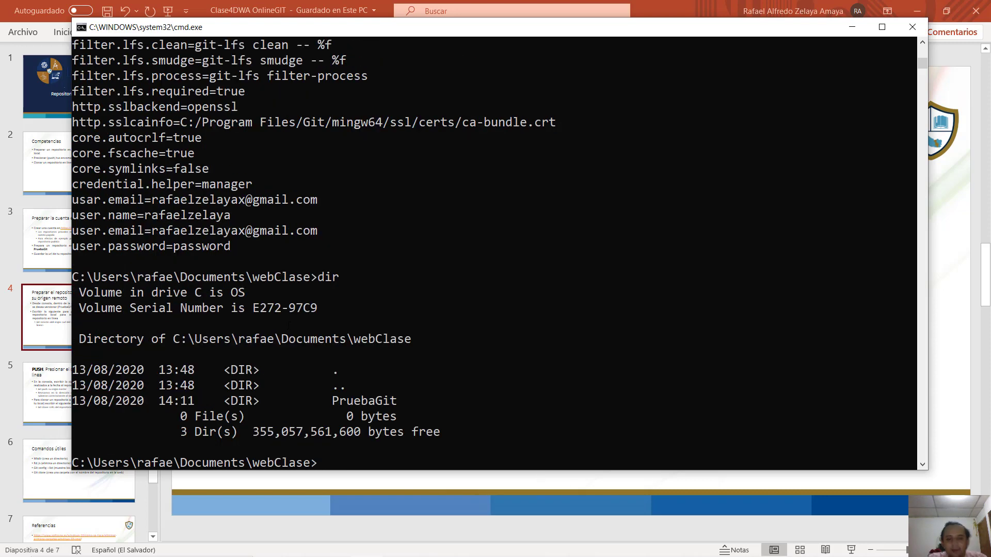
{"action": "type", "text": "cd PruebaGit"}
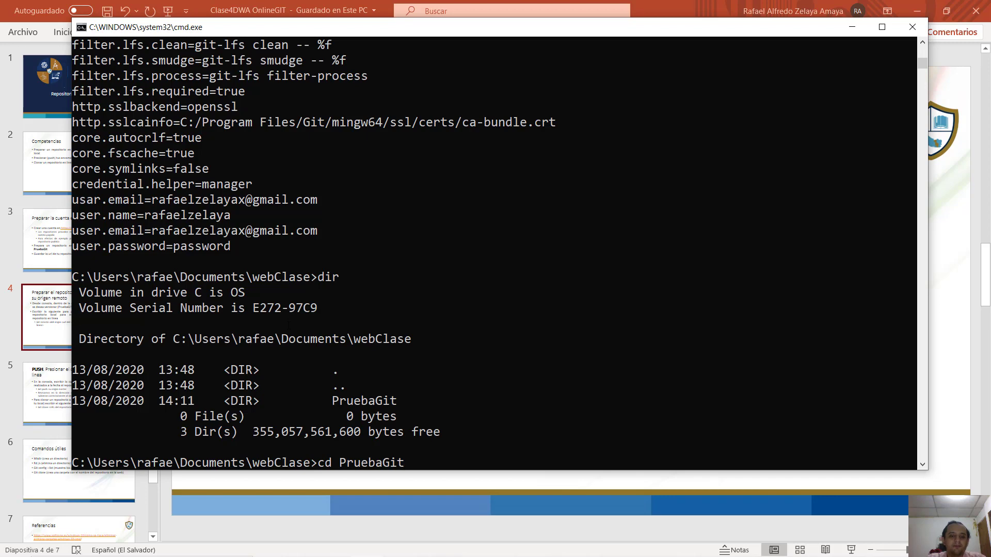
{"action": "key", "text": "Return"}
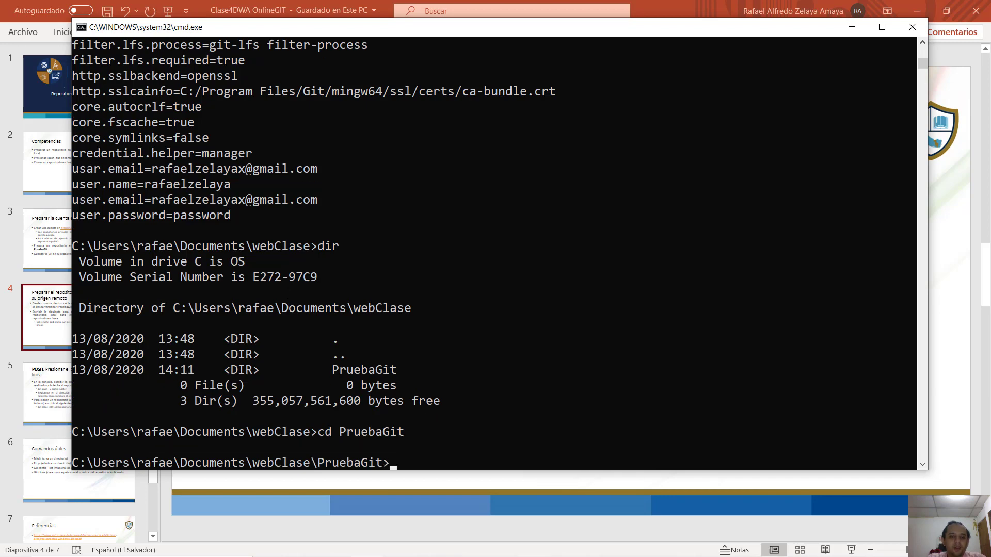
{"action": "type", "text": "dir"}
{"action": "key", "text": "Return"}
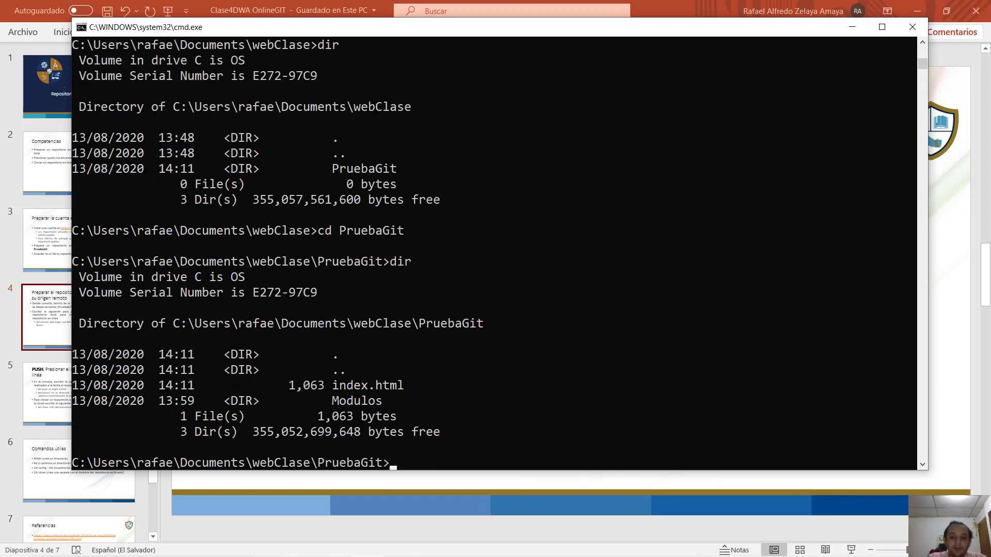
Step: Show the local repository's commit history with git log --oneline
{"action": "type", "text": "git stat"}
{"action": "key", "text": "BackSpace"}
{"action": "key", "text": "BackSpace"}
{"action": "key", "text": "BackSpace"}
{"action": "key", "text": "BackSpace"}
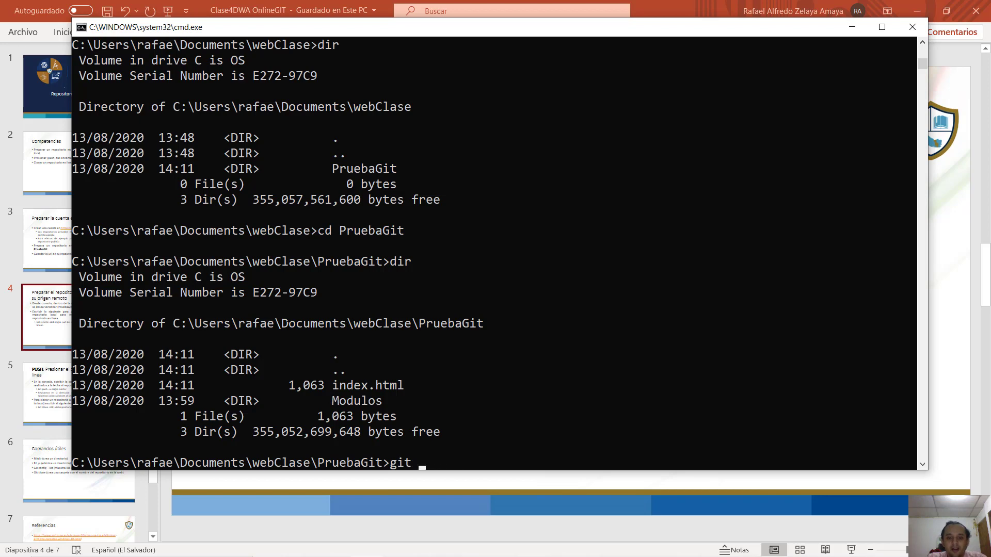
{"action": "type", "text": "log --oneline"}
{"action": "key", "text": "Return"}
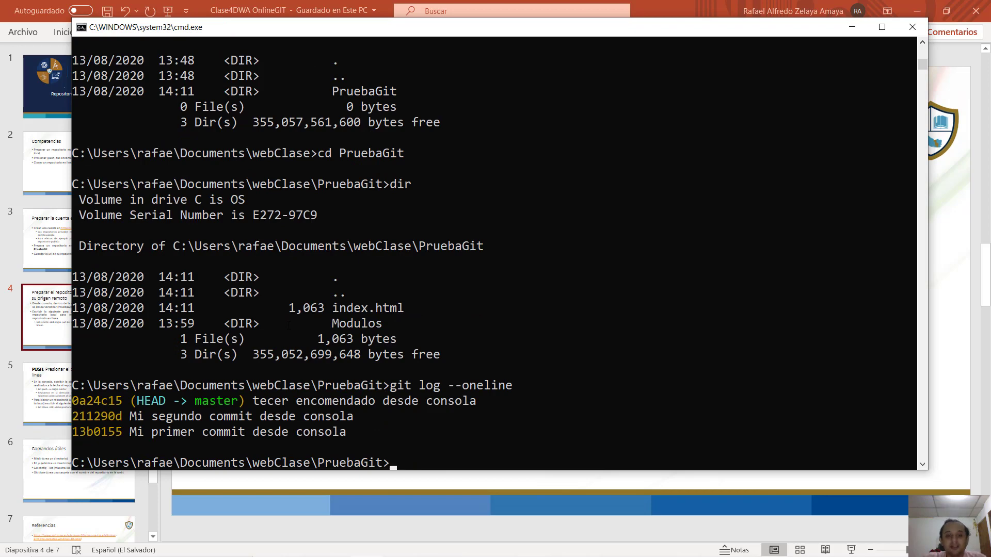
Step: Enter git remote add origin followed by the copied PruebaGit URL at the Command Prompt, checking the syntax on the PowerPoint slide
{"action": "key", "text": "alt+Tab"}
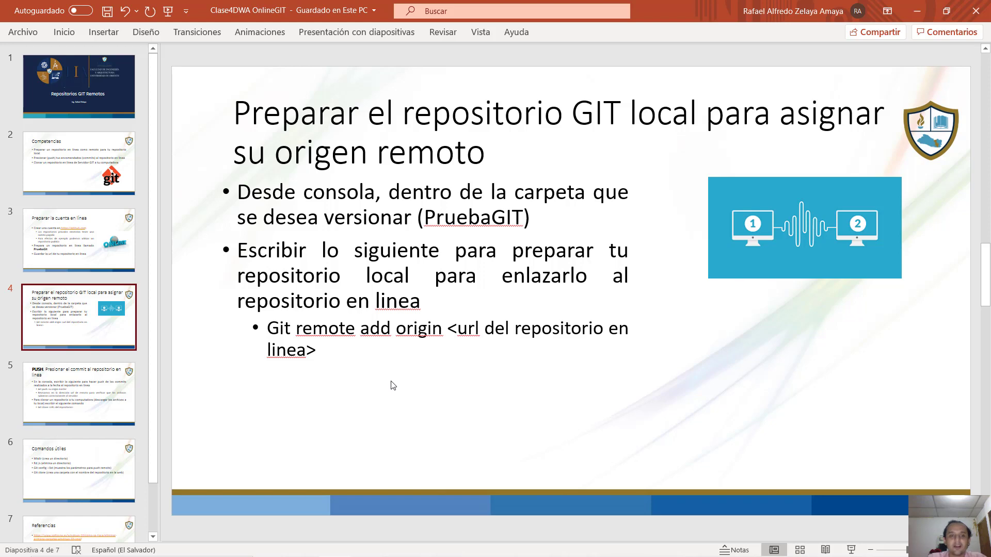
{"action": "key", "text": "alt+Tab"}
{"action": "type", "text": "git r"}
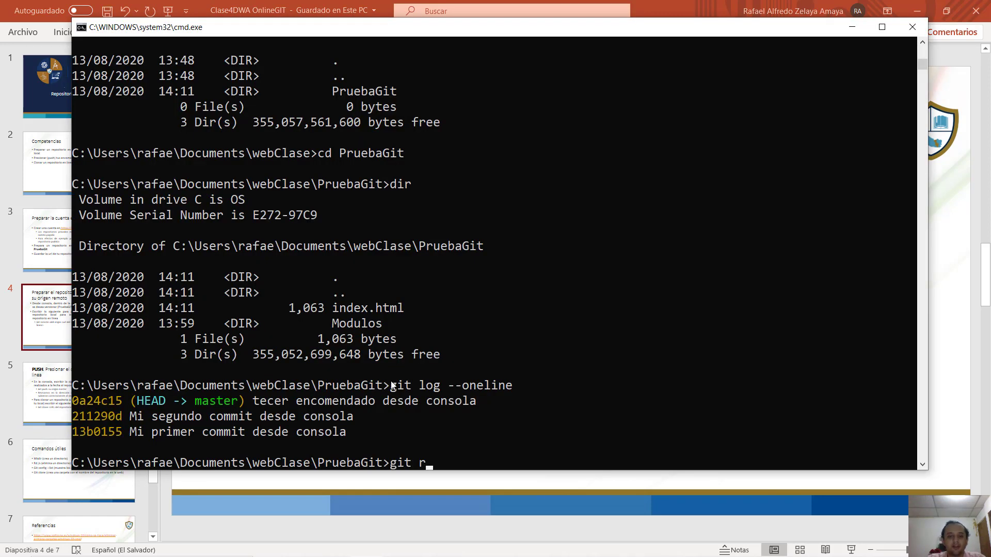
{"action": "type", "text": "emote"}
{"action": "key", "text": "alt+Tab"}
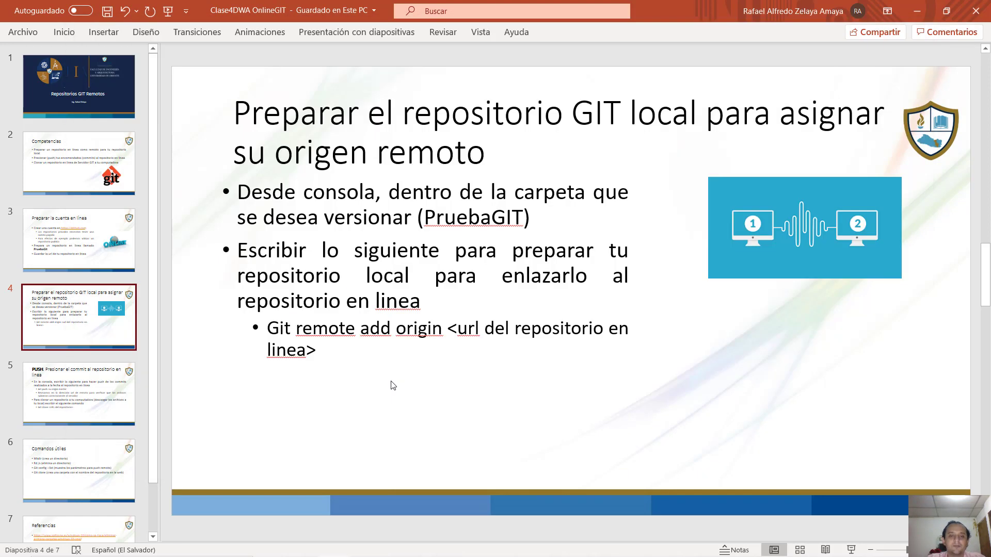
{"action": "key", "text": "alt+Tab"}
{"action": "type", "text": "add origin"}
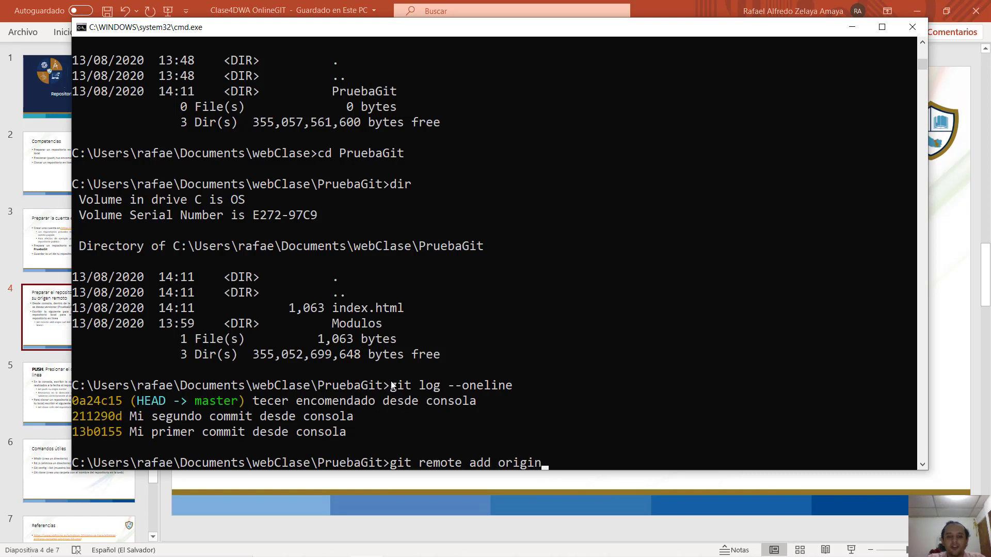
{"action": "key", "text": "ctrl+v"}
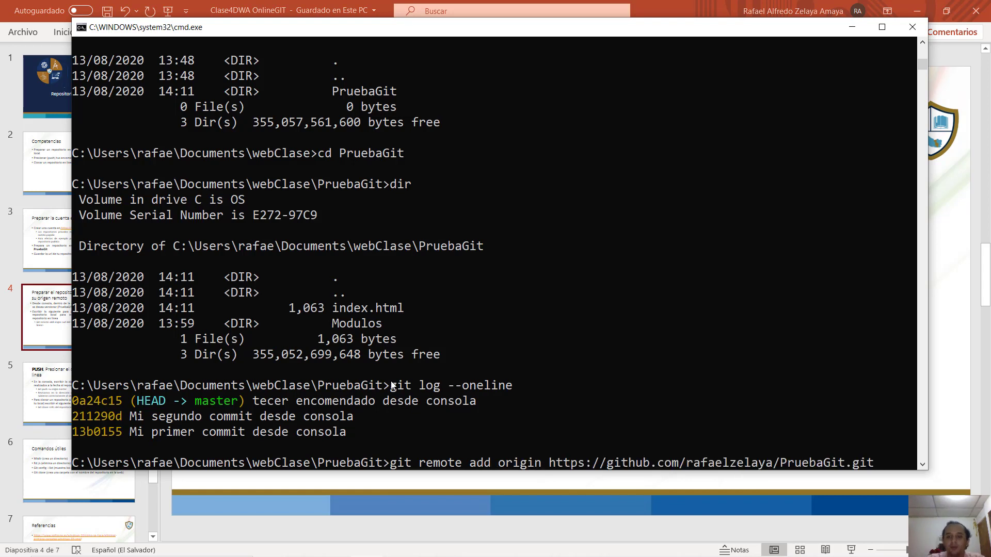